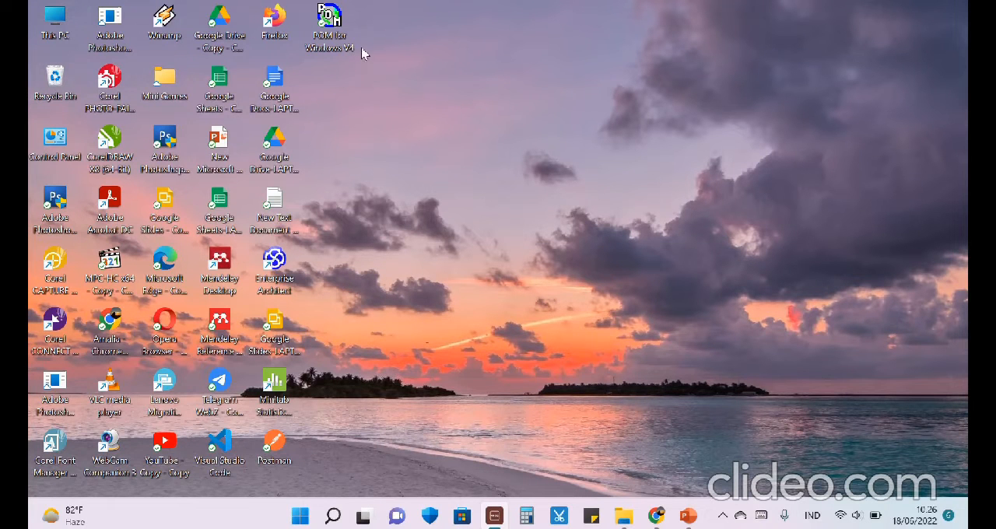
- Launch POM for Windows, dismiss the startup tip and start a new data set in the Transportation module
double_click(344, 34)
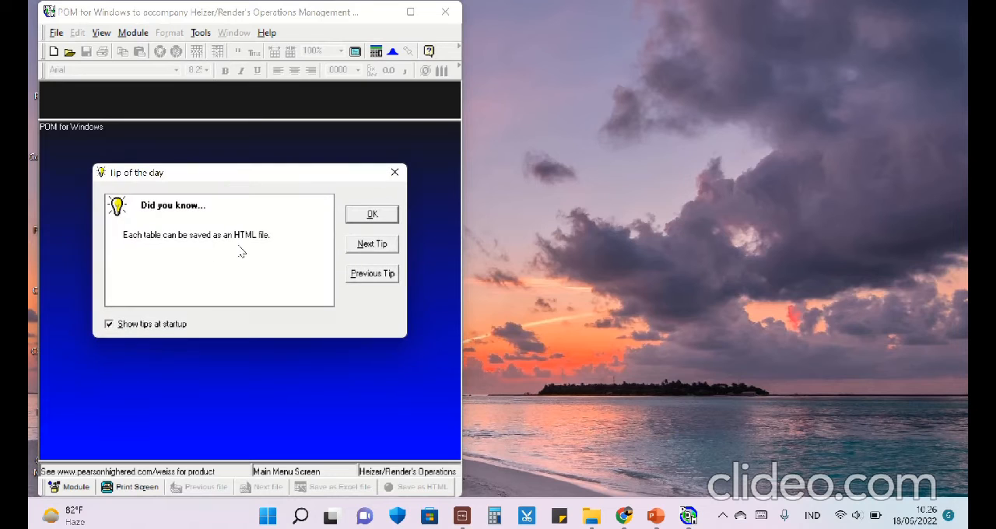
click(379, 218)
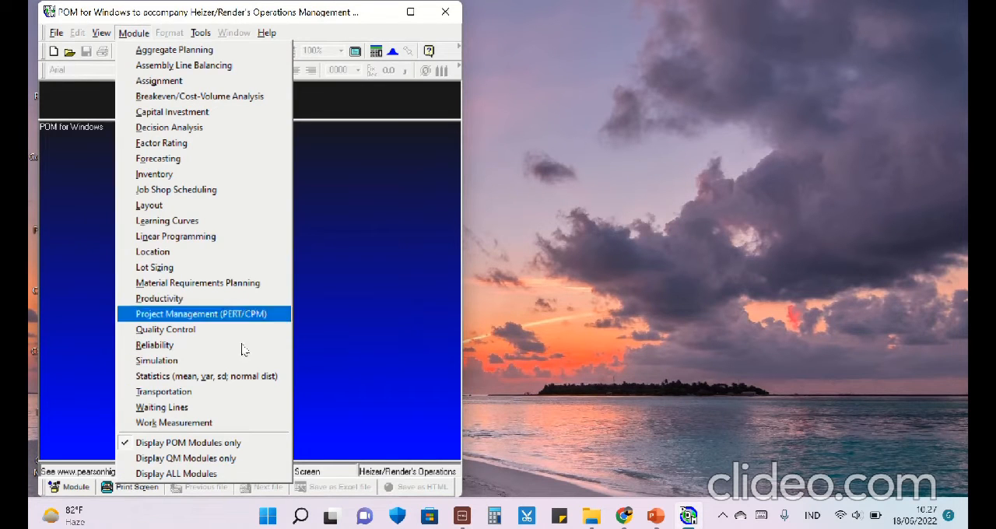
click(216, 395)
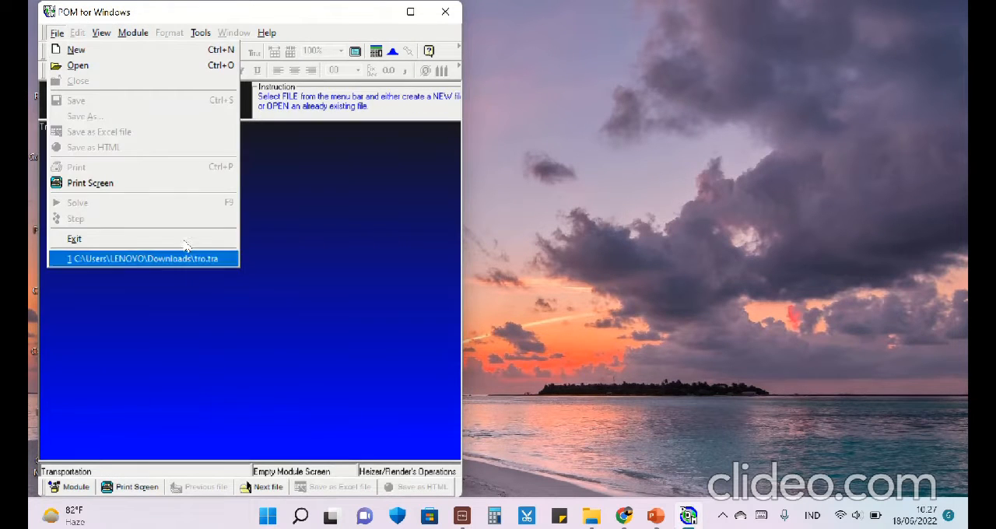
click(127, 51)
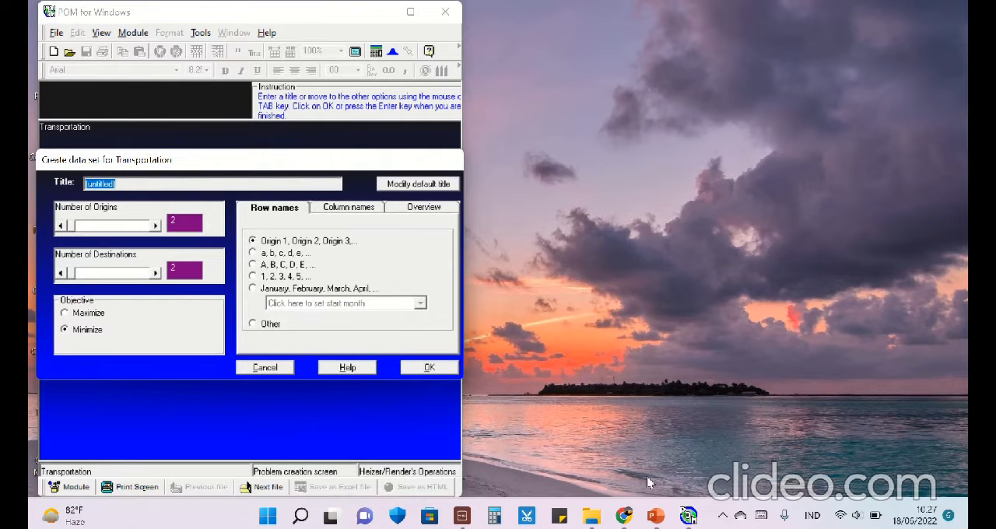
- Copy the company name "PT Sepatu Jaya Abadi" from the PowerPoint slide and paste it as the title of the POM data set
click(656, 515)
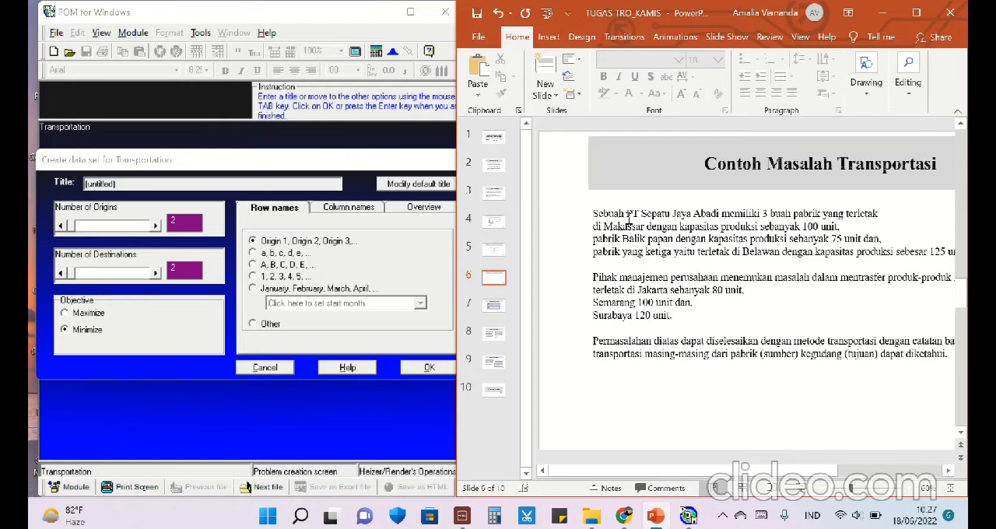
drag(627, 215, 721, 214)
right_click(721, 213)
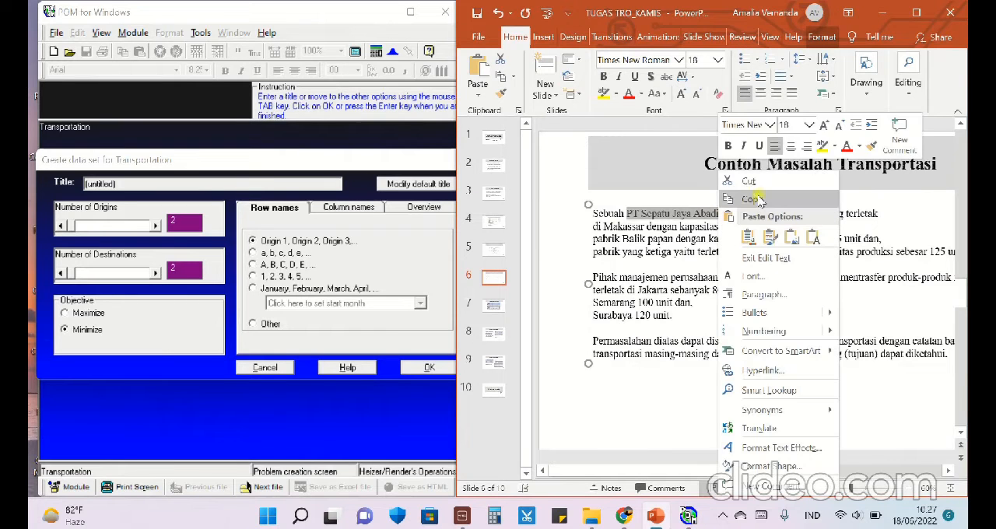
click(759, 198)
click(125, 185)
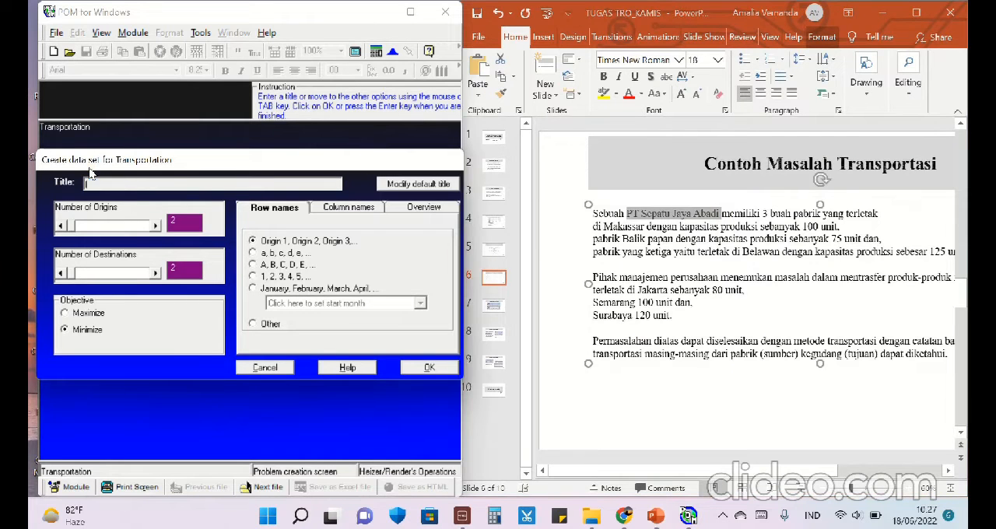
key(ctrl+v)
- Switch to PowerPoint and show the full transportation table on slide 7, including the Kapasitas column
click(498, 312)
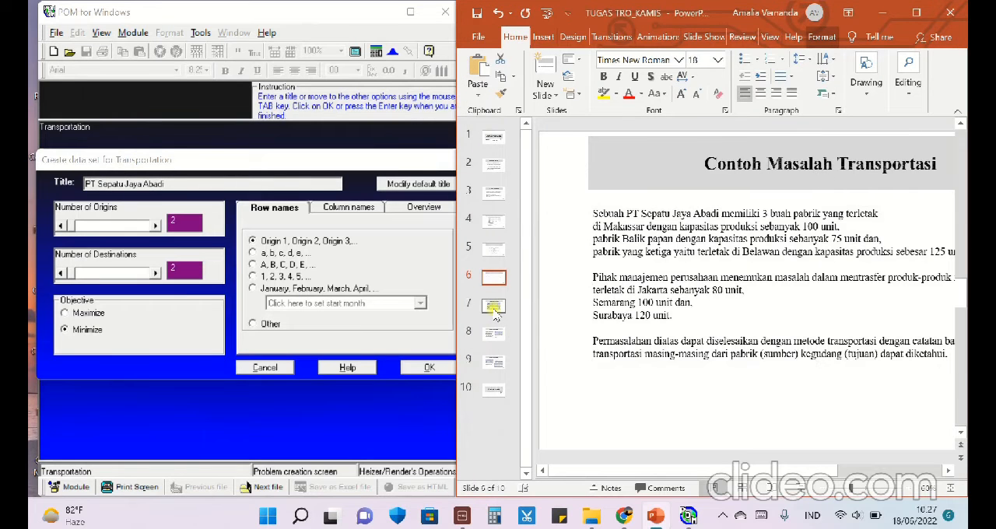
click(494, 308)
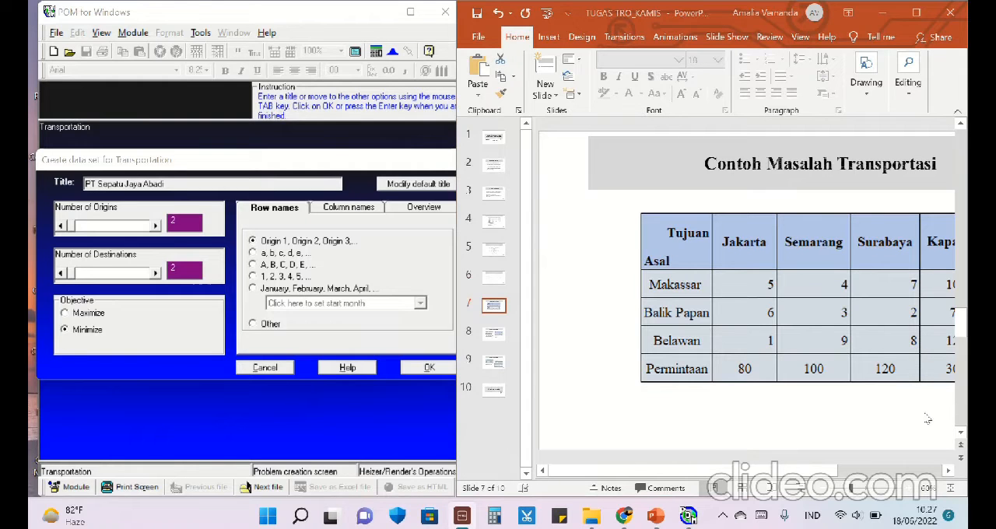
click(948, 471)
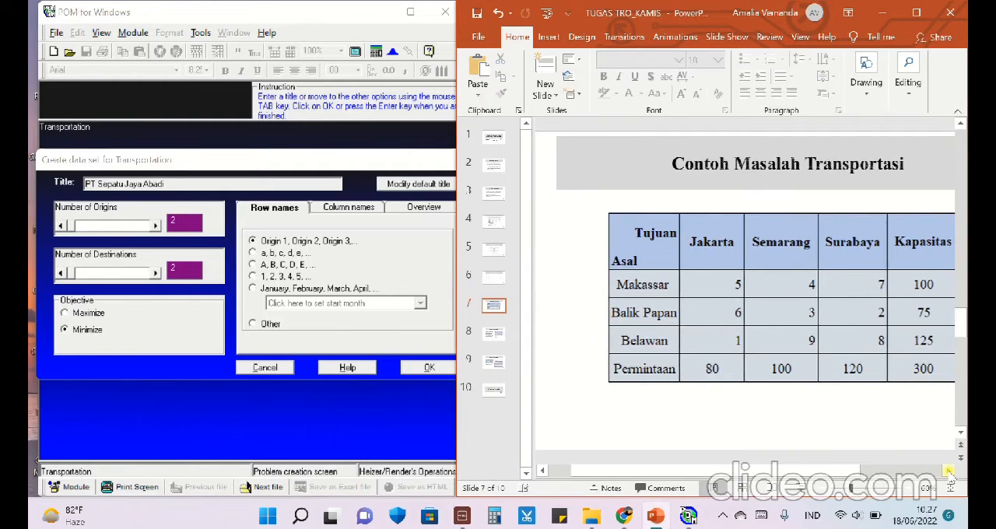
click(948, 471)
- In POM for Windows, create the data set with 3 origins, 3 destinations and A, B, C, D, E row names
click(175, 223)
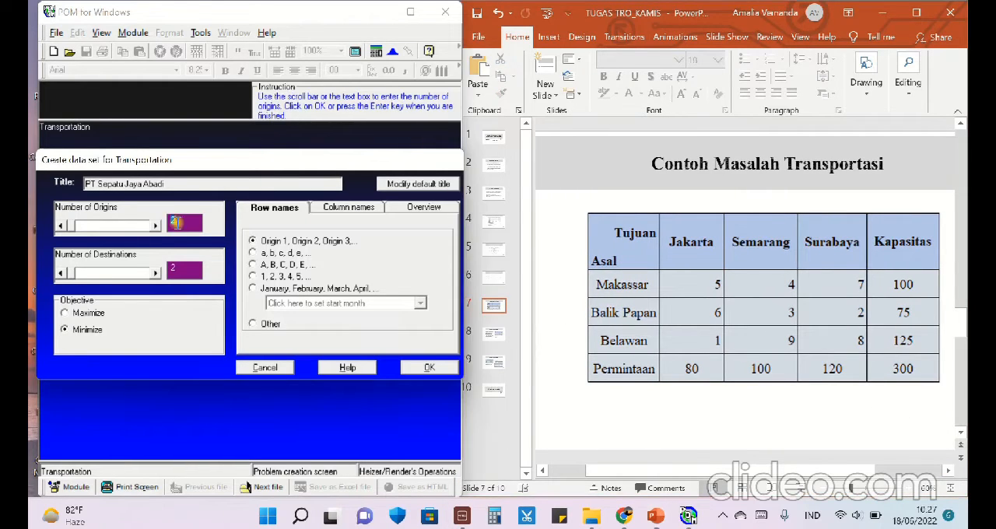
text(3)
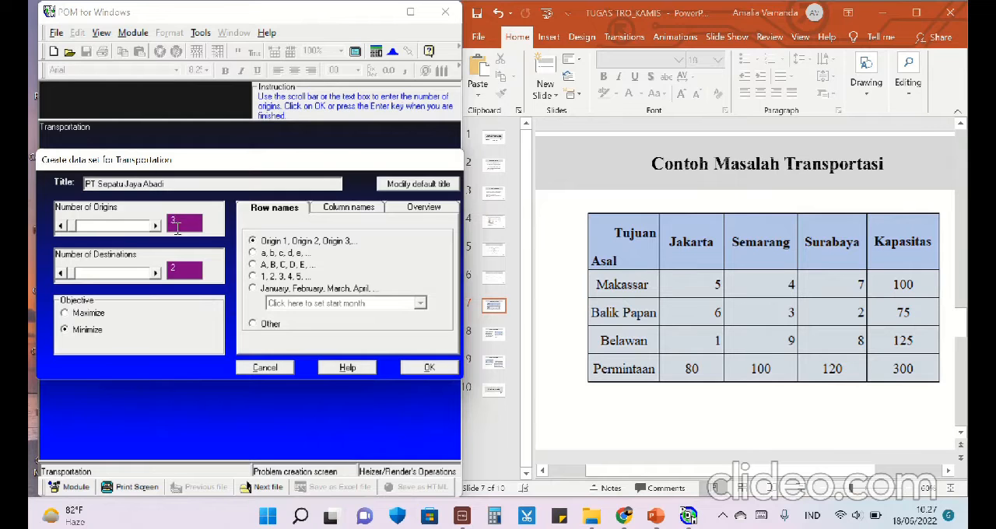
click(176, 272)
text(3)
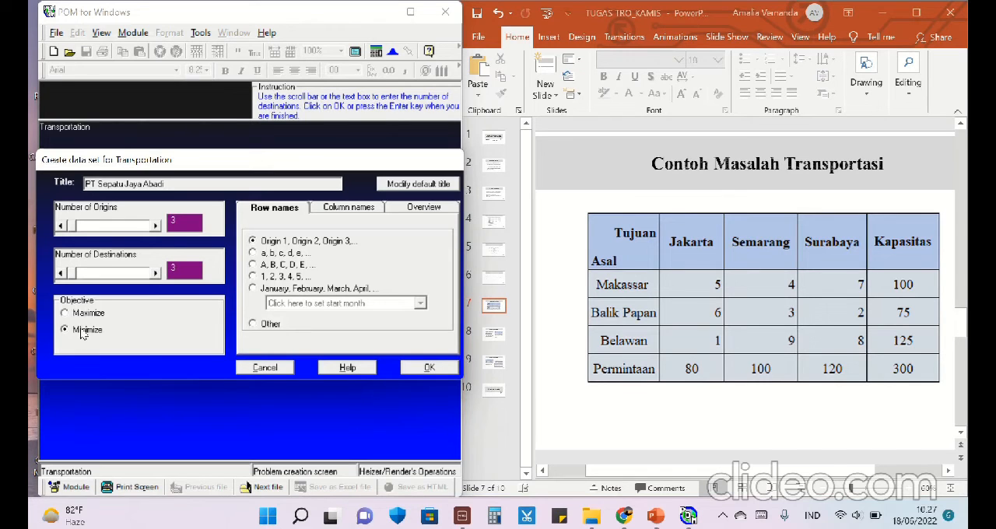
click(288, 266)
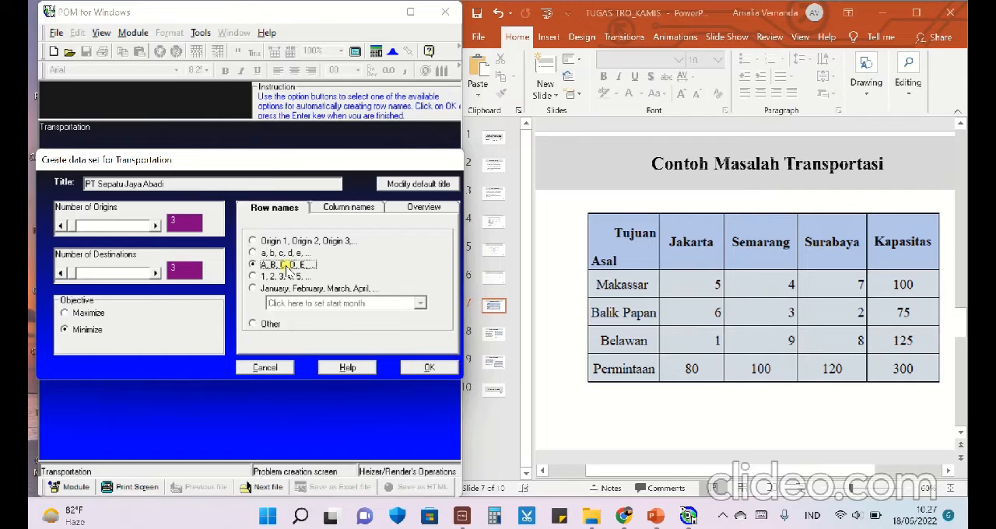
click(413, 370)
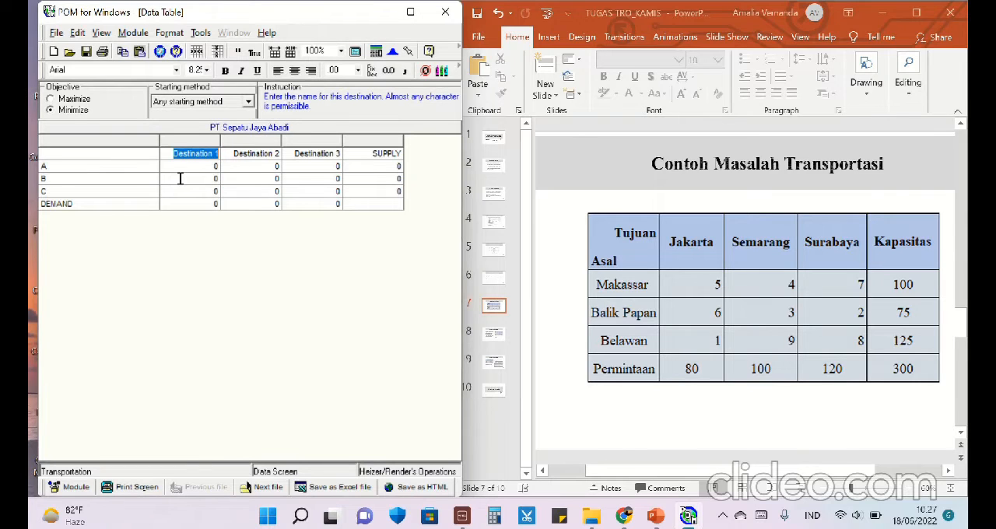
- Rename the three destination columns as Jakarta, Semarang and Surabaya
key(BackSpace)
text(Jakarta)
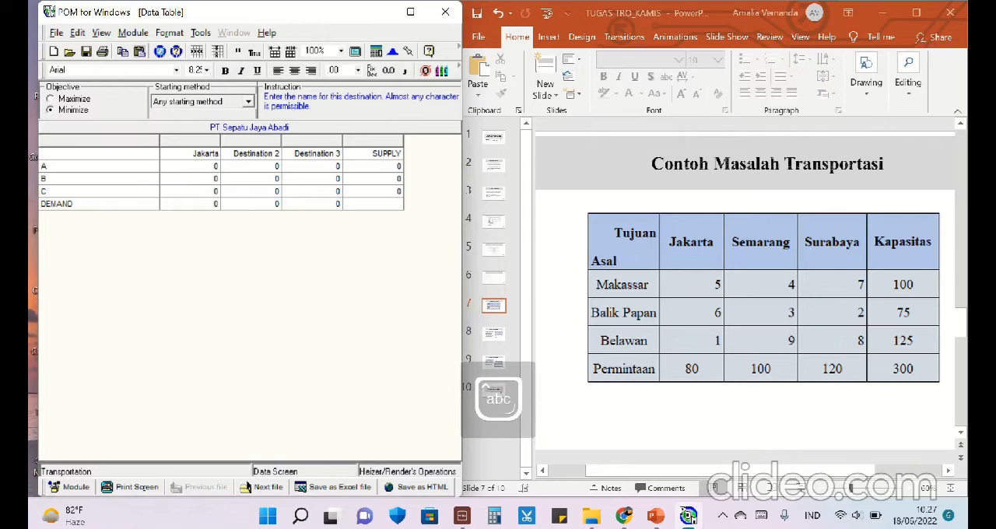
click(236, 154)
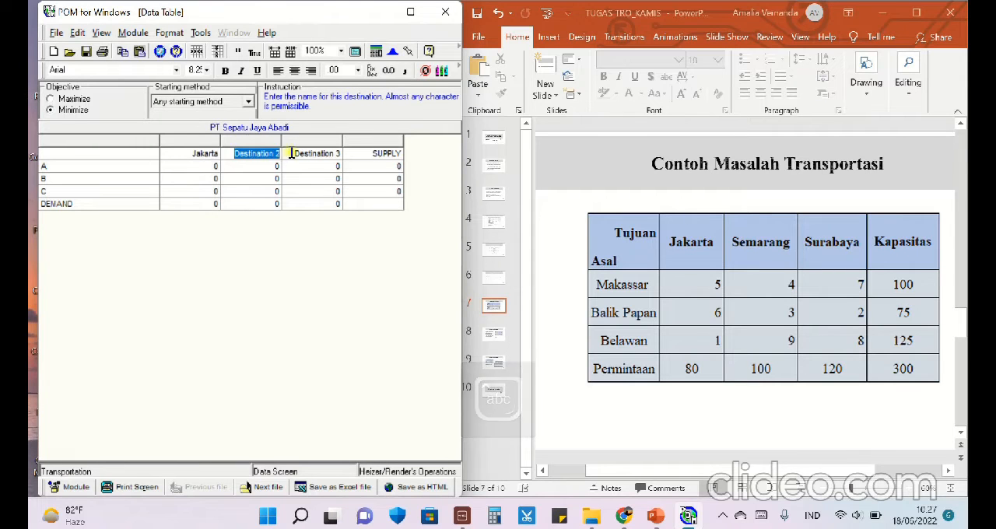
text(Semarang)
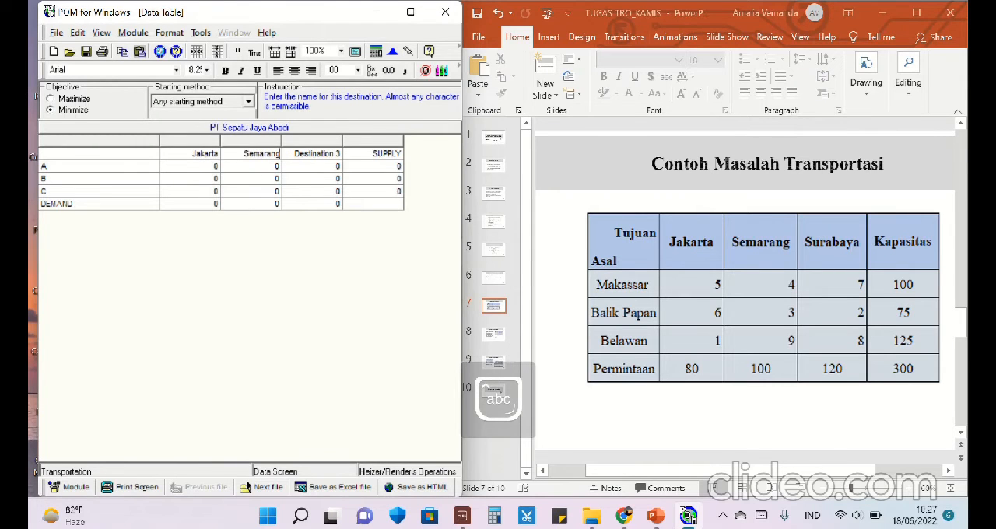
drag(289, 155, 339, 154)
text(Surabaya)
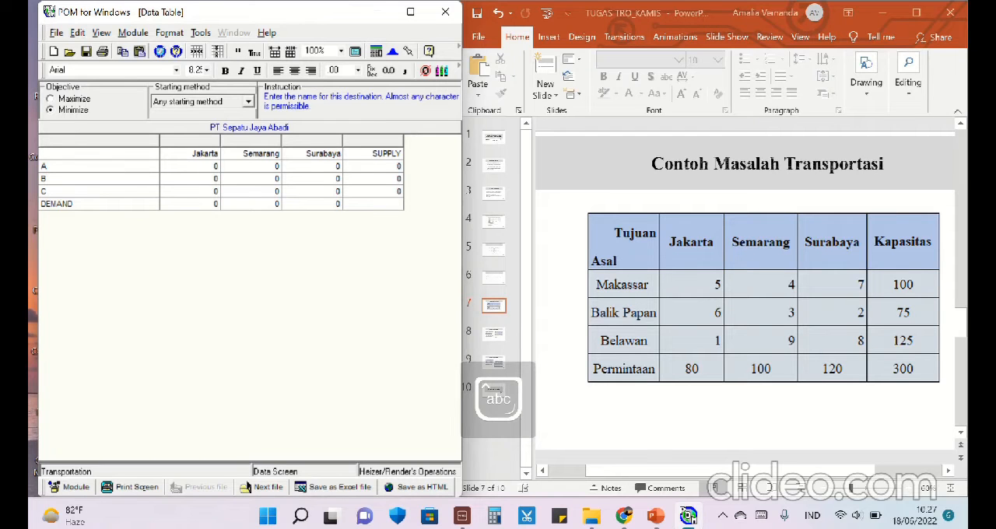
- Rename the SUPPLY column as Kapasitas
click(376, 152)
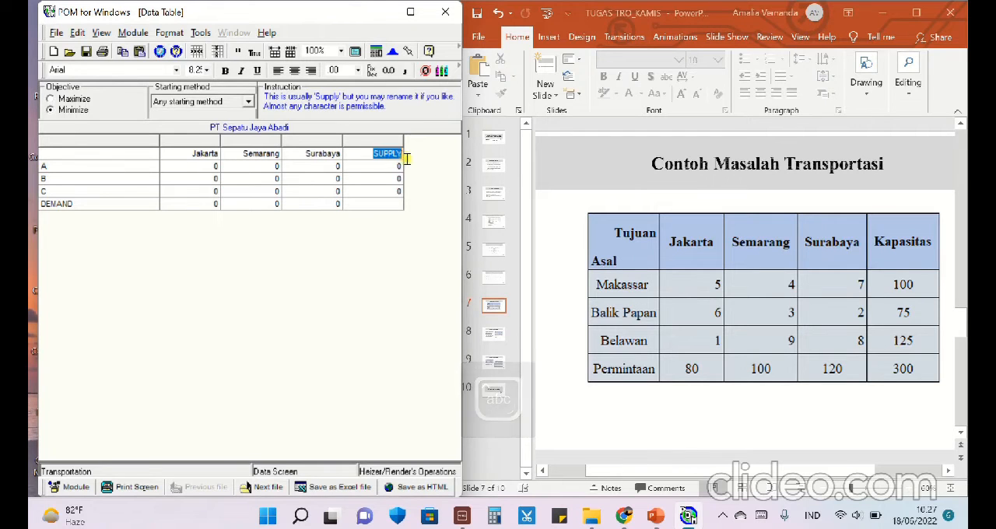
text(k)
key(Caps_Lock)
text(APAST)
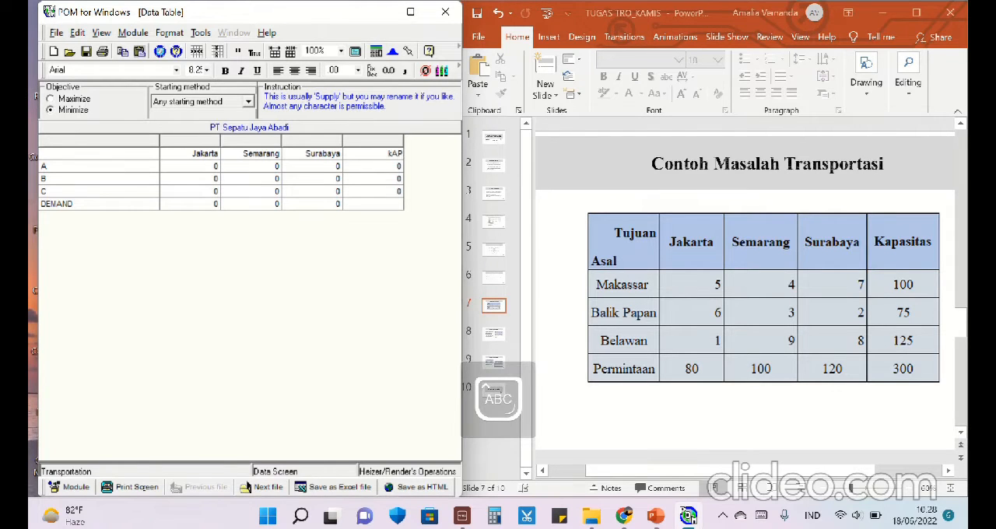
key(BackSpace)
key(BackSpace)
key(BackSpace)
key(BackSpace)
key(BackSpace)
key(Caps_Lock)
text(apasitas)
- Rename origin rows A and B as Makassar and Balik Papan
click(114, 168)
key(BackSpace)
key(Caps_Lock)
text(M)
key(Caps_Lock)
text(akassar)
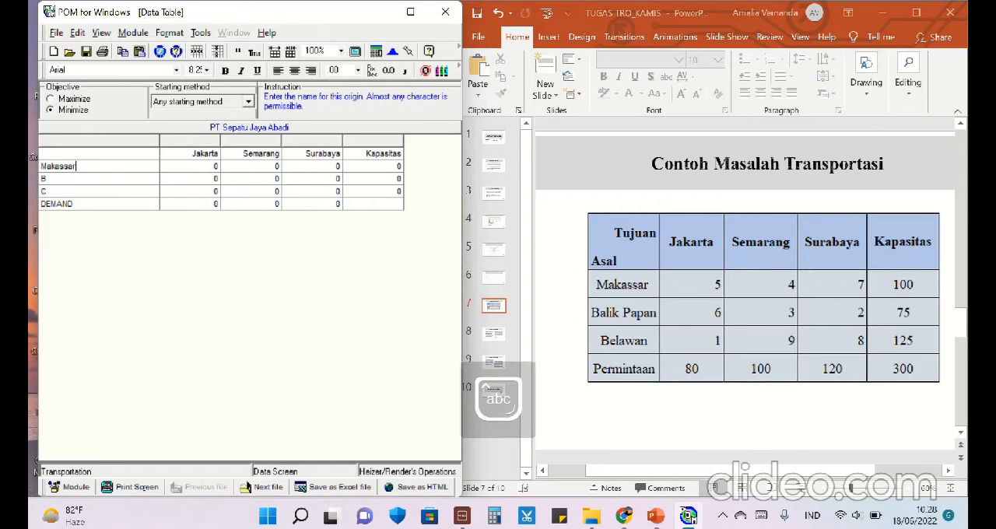
click(100, 178)
text(a)
- Rename origin row C as Belawan and the DEMAND row as Permintaan
drag(50, 192, 32, 191)
key(Caps_Lock)
text(B)
key(Caps_Lock)
text(ela)
key(Return)
key(Caps_Lock)
text(P)
key(Caps_Lock)
text(ermintaa)
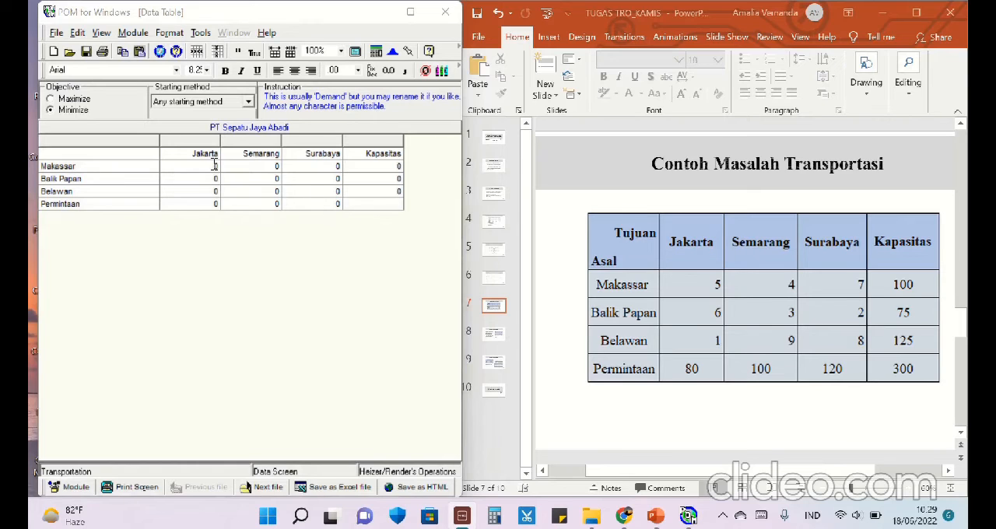
- Fill the Makassar row with shipping costs 5, 4 and 7 and a capacity of 100
click(215, 166)
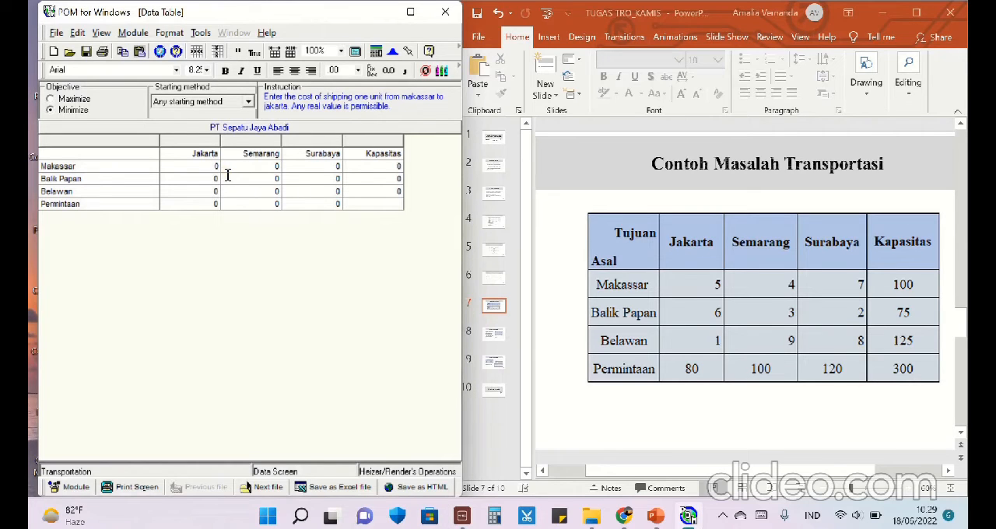
text(5)
key(Return)
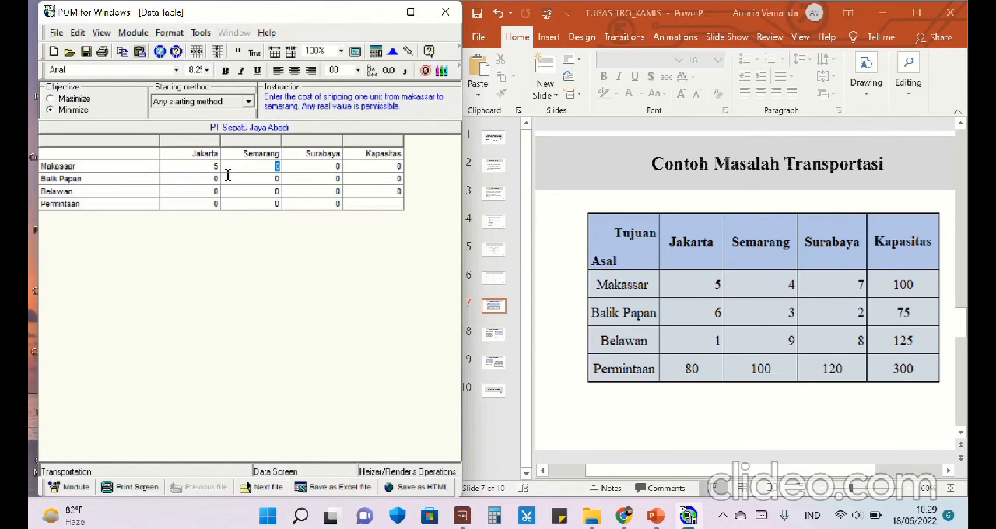
key(Return)
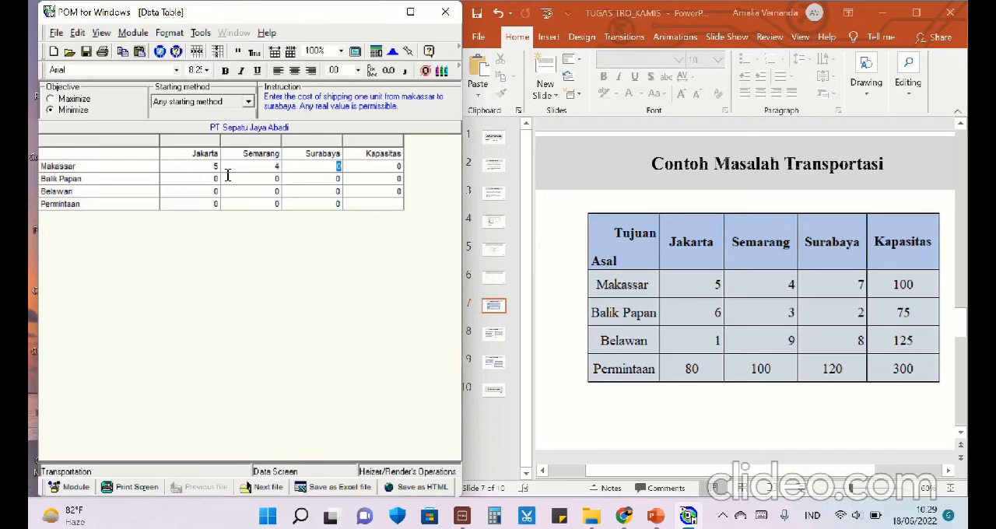
text(7)
key(Return)
text(100)
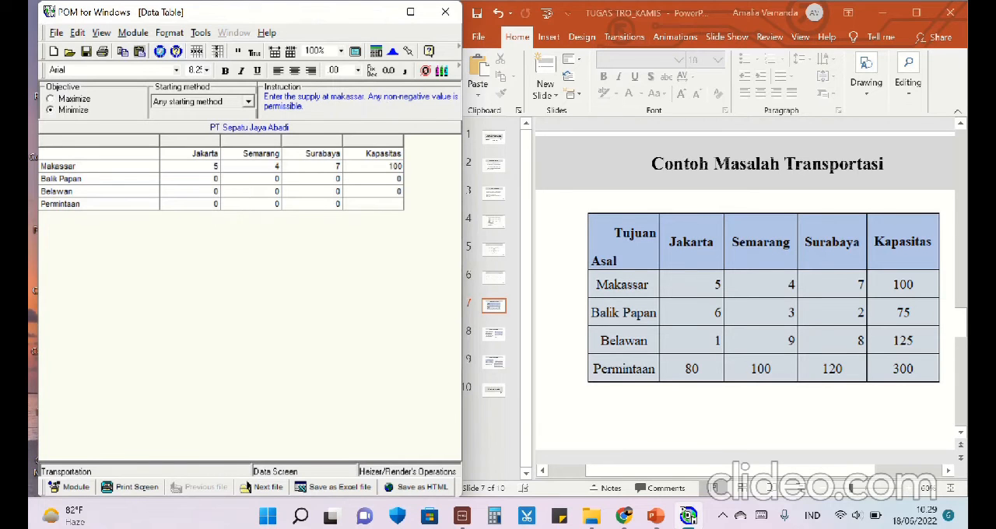
- Fill the Balik Papan row with shipping costs 6, 3 and 2 and a capacity of 75
click(211, 179)
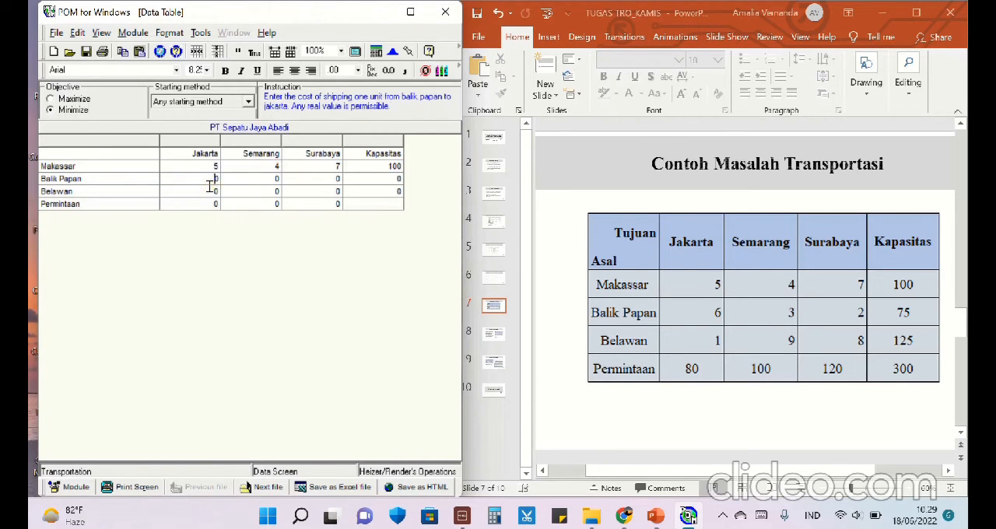
text(6)
key(Return)
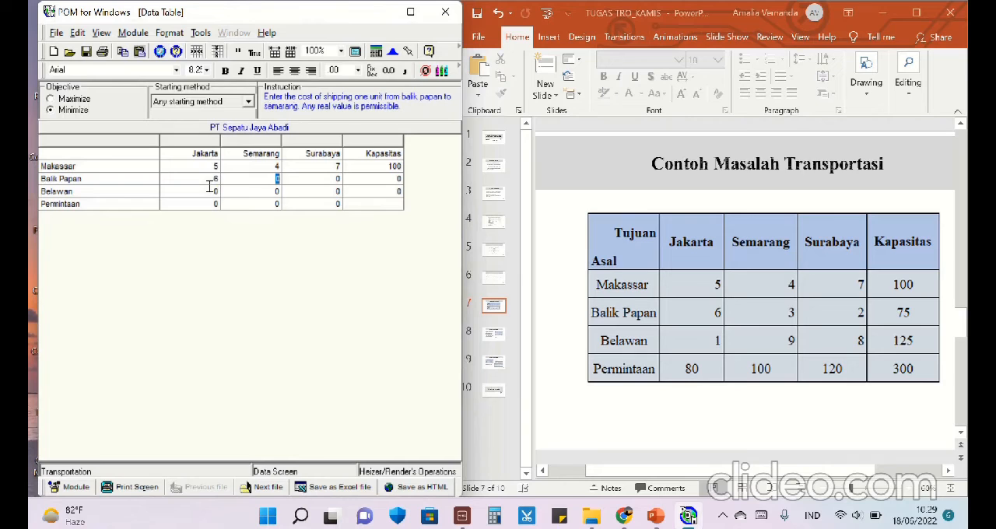
text(3)
key(Return)
text(2)
key(Return)
text(75)
key(Return)
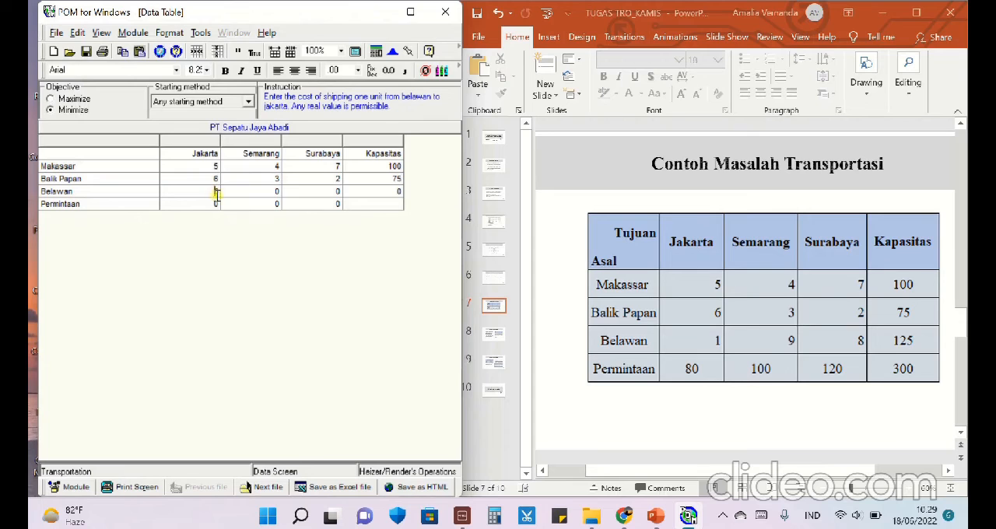
- Fill the Belawan row with shipping costs 1, 9 and 8 and a capacity of 125
text(1)
key(Return)
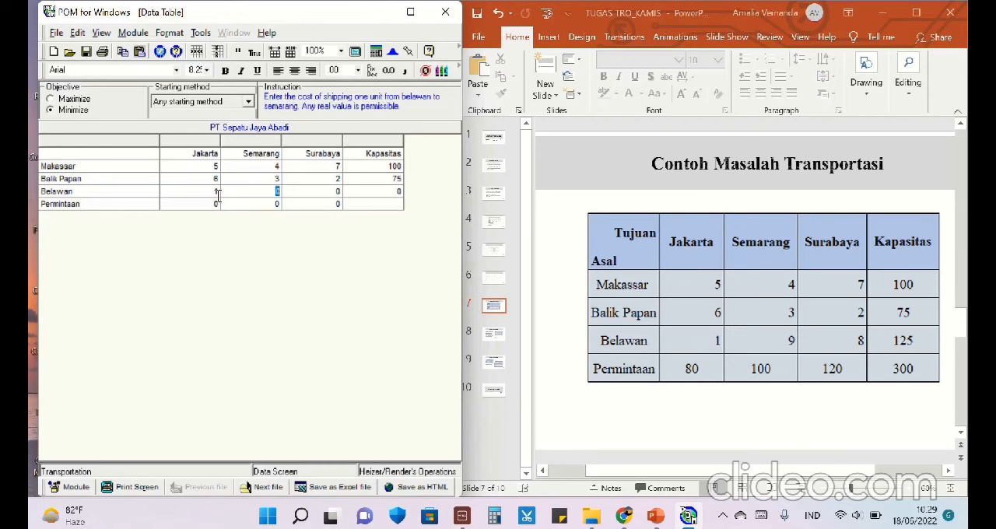
key(Return)
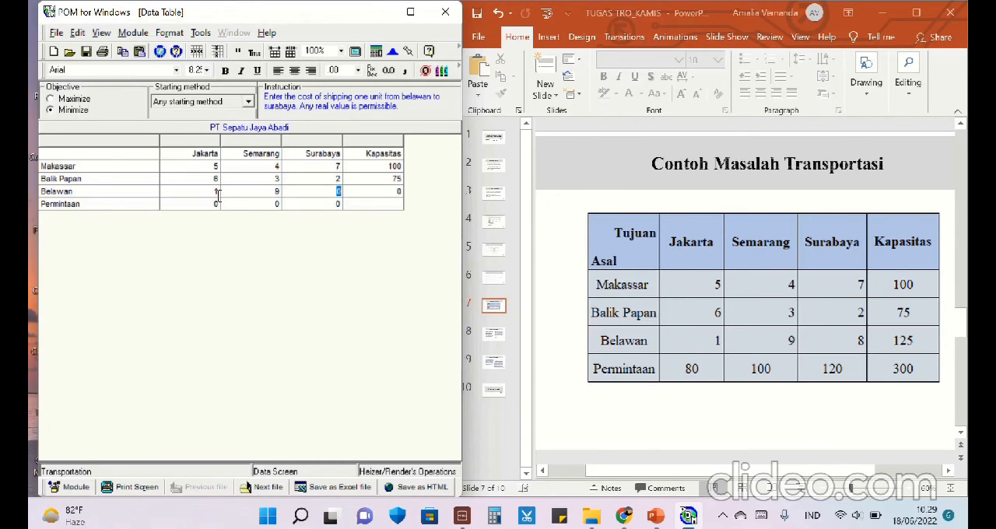
key(Return)
text(12)
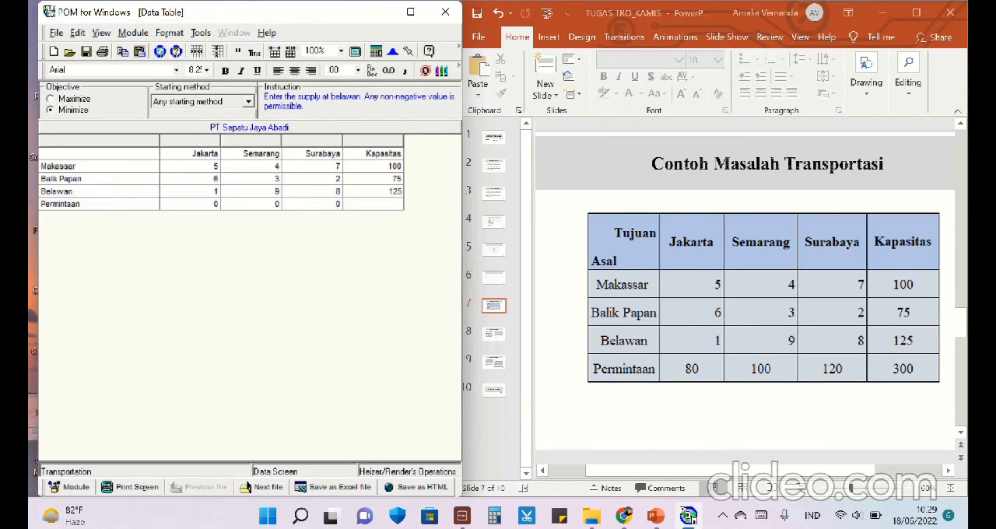
text(5)
- Fill the Permintaan row with demands of 80 for Jakarta, 100 for Semarang and 120 for Surabaya
click(215, 205)
text(80)
key(Return)
key(Return)
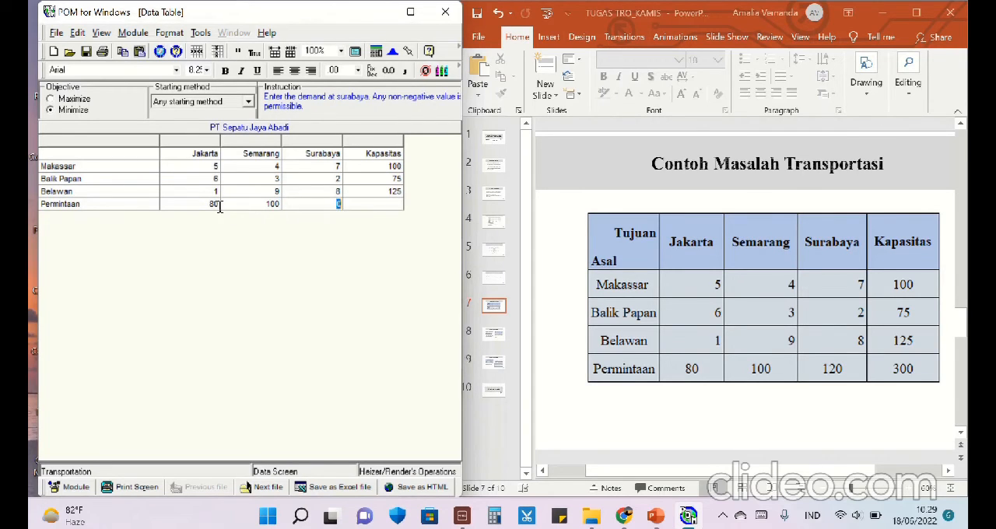
key(Return)
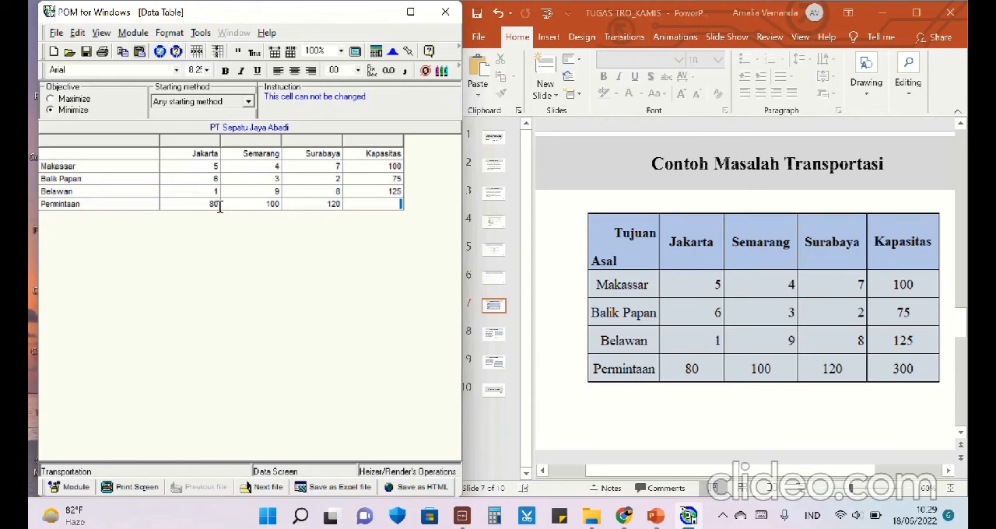
- Maximize the data window, solve the transportation problem and show the Transportation Shipments result
click(410, 11)
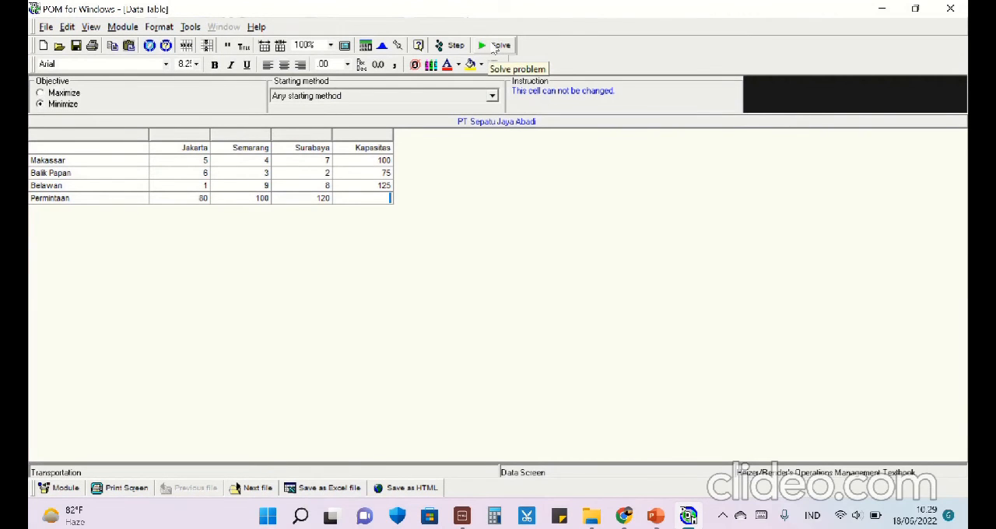
click(495, 46)
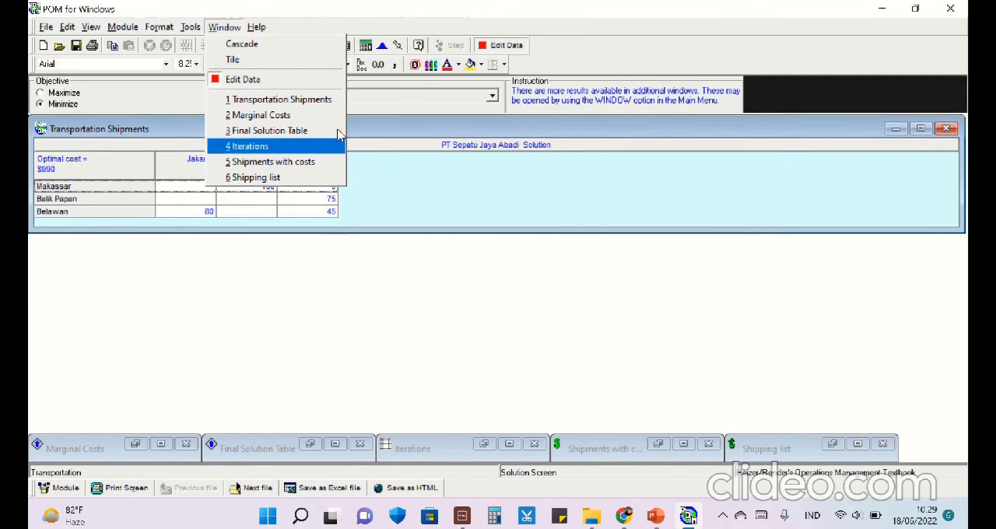
click(321, 101)
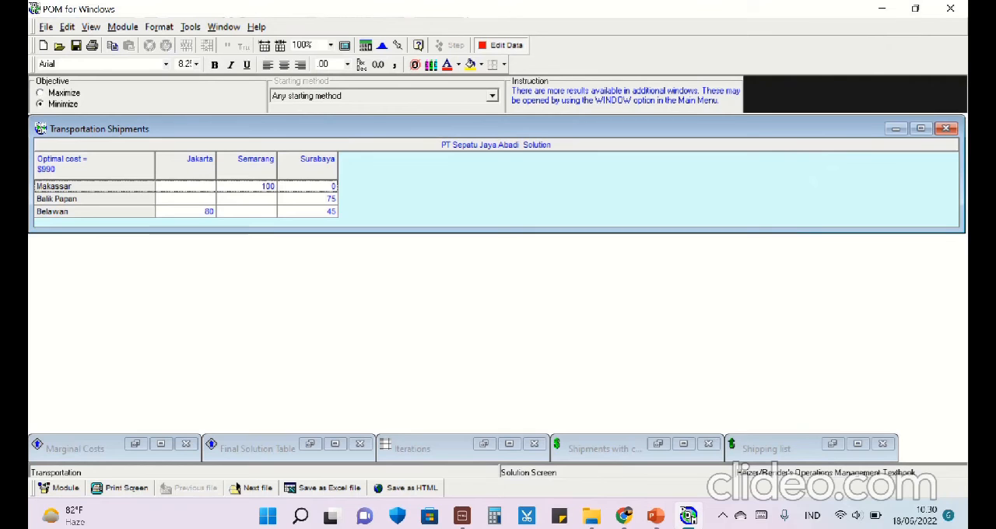
- Narrow the Transportation Shipments window and place it beside PowerPoint, with slide 9 on the LCC method shown for comparison
drag(963, 151, 355, 185)
click(916, 8)
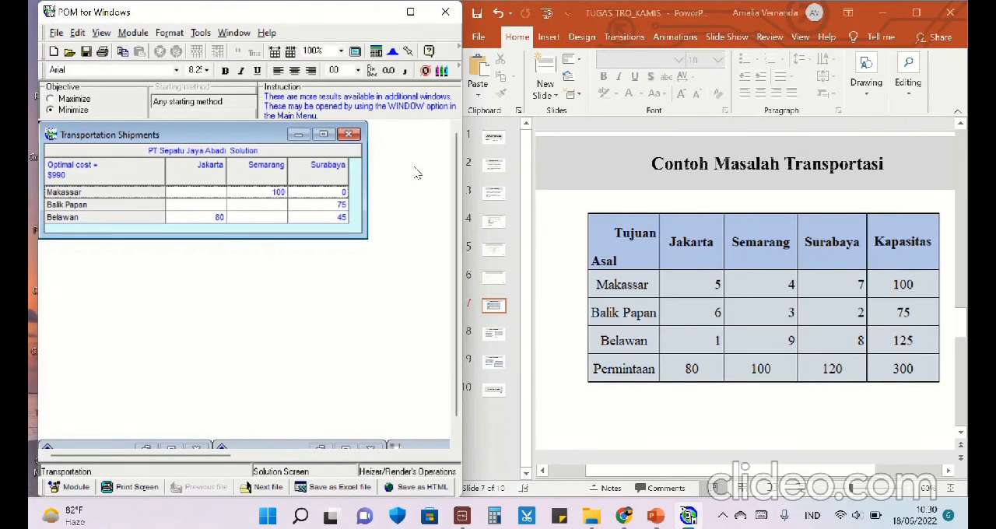
click(487, 370)
click(492, 363)
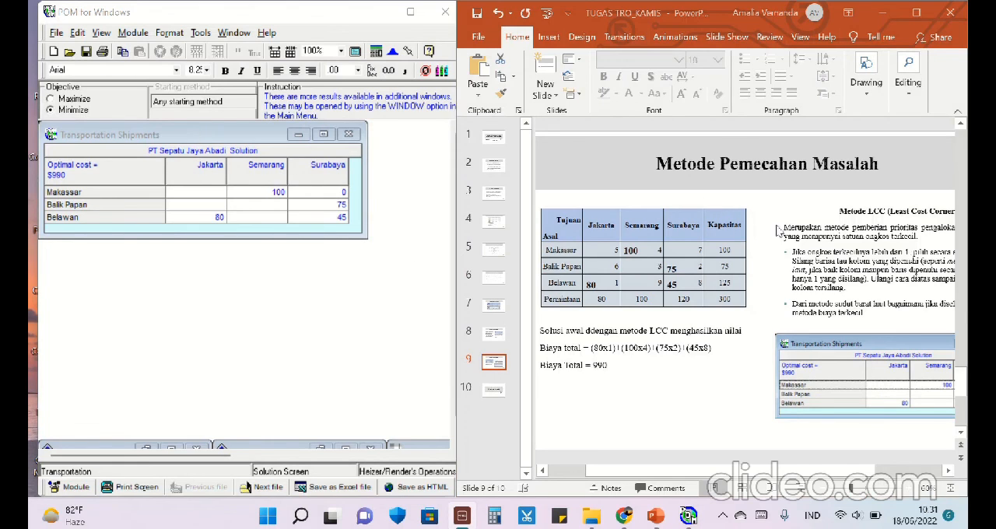
- Minimize the PowerPoint and POM for Windows windows to reveal the desktop
mouse_move(221, 19)
mouse_down()
mouse_move(208, 14)
mouse_move(214, 21)
mouse_up()
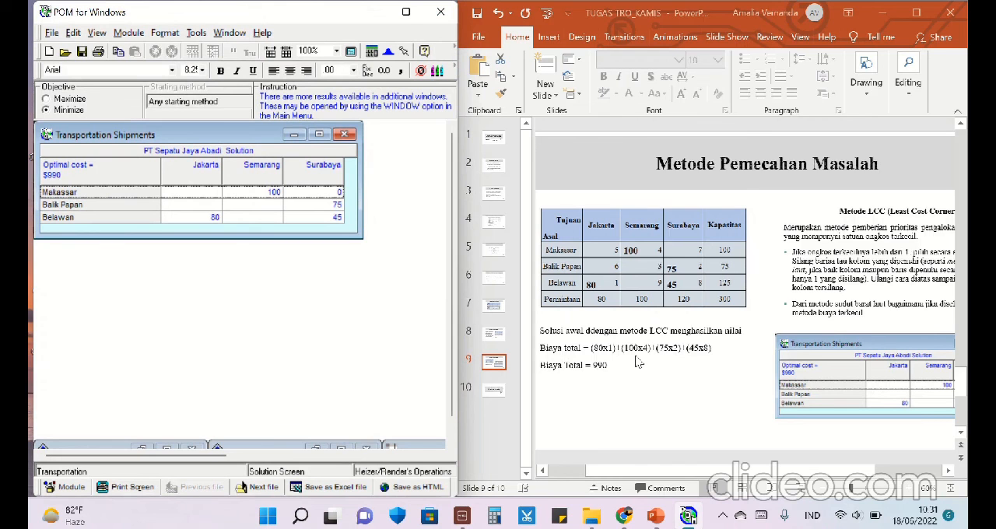
click(883, 18)
click(372, 17)
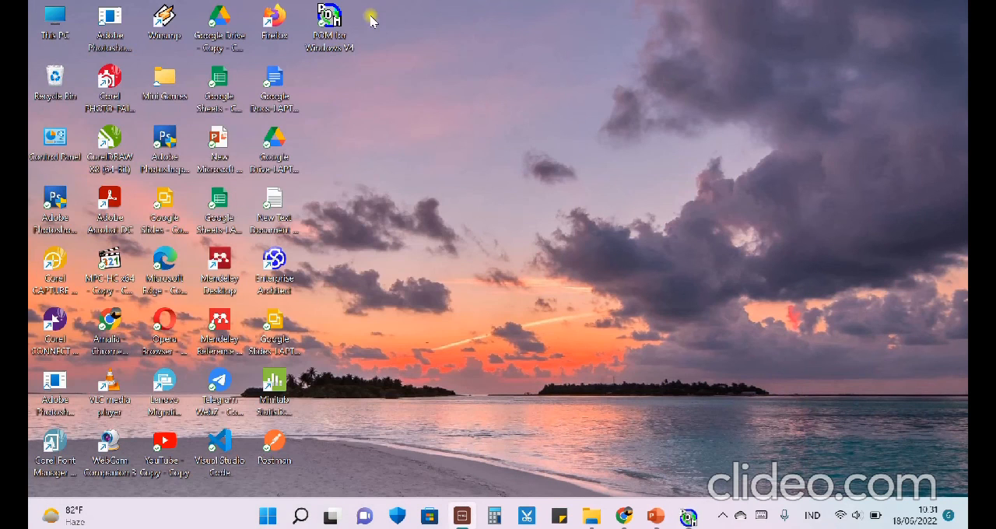